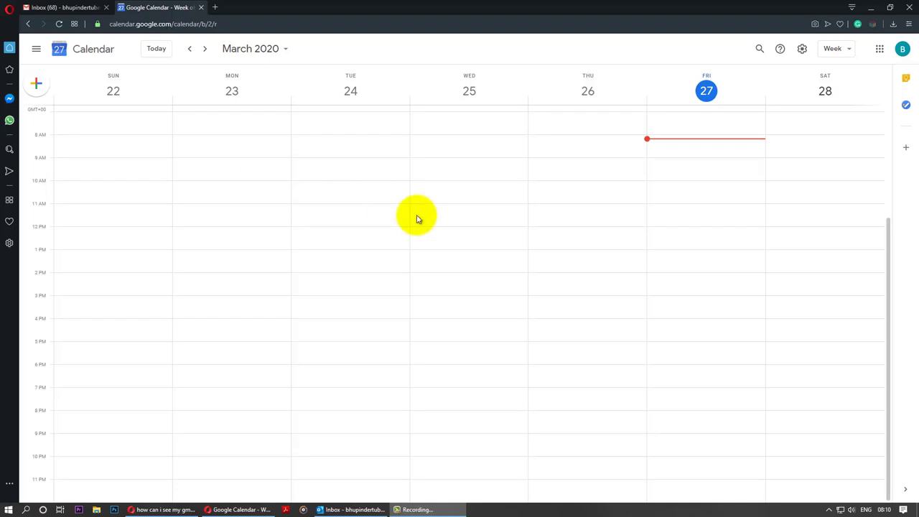
Use Display this only on the account calendar to hide Birthdays, Reminders and UK holidays.
{"action": "left_click", "coordinate": [37, 50]}
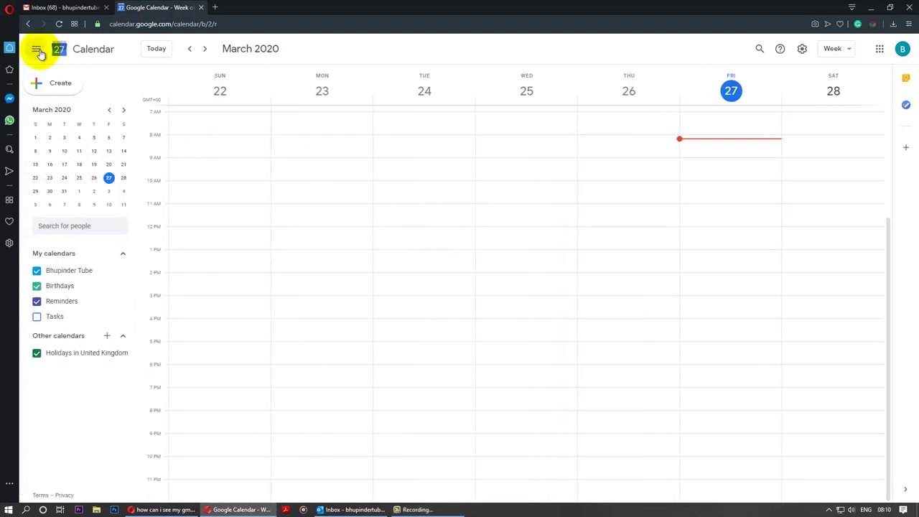
{"action": "mouse_move", "coordinate": [79, 271]}
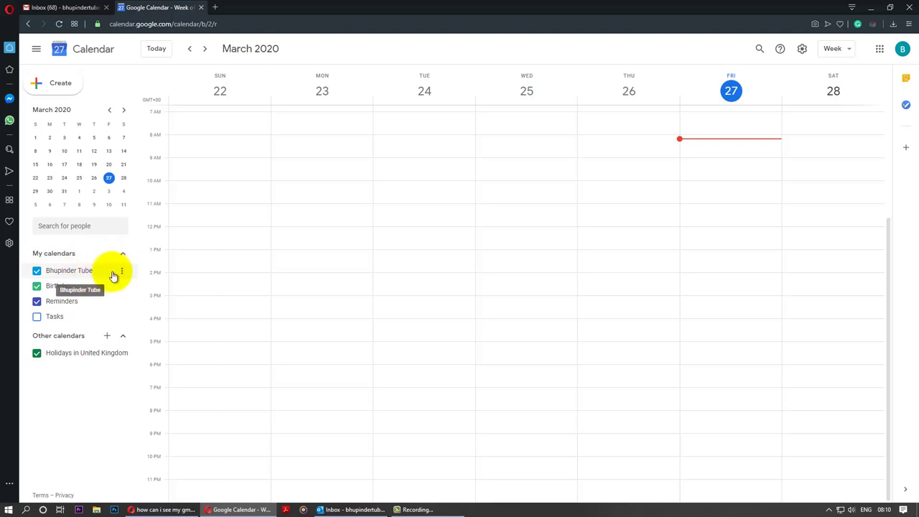
{"action": "left_click", "coordinate": [121, 274]}
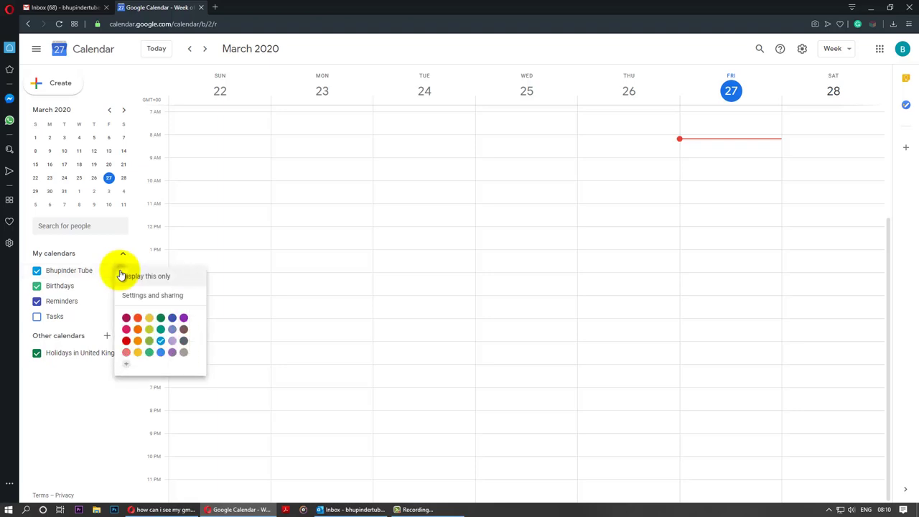
{"action": "left_click", "coordinate": [122, 276]}
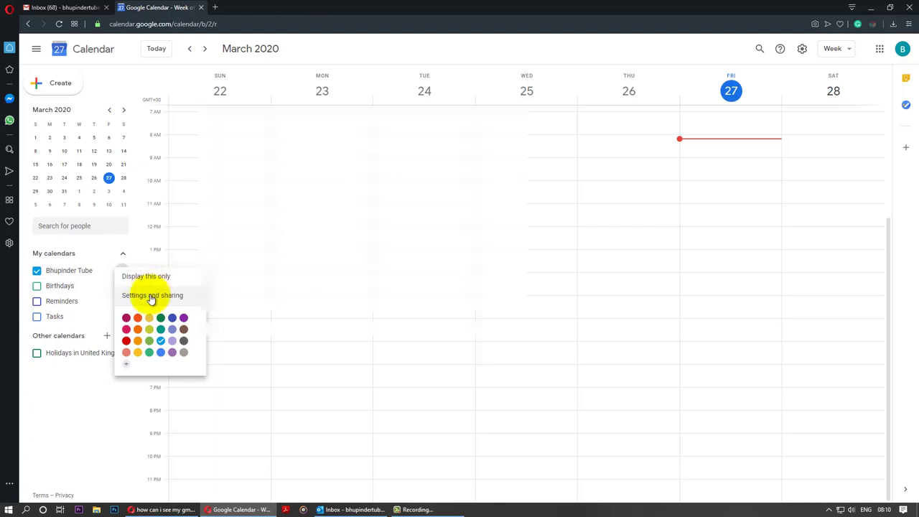
Copy the secret address in iCal format from the calendar's Integrate calendar settings, then switch to Outlook.
{"action": "left_click", "coordinate": [149, 296]}
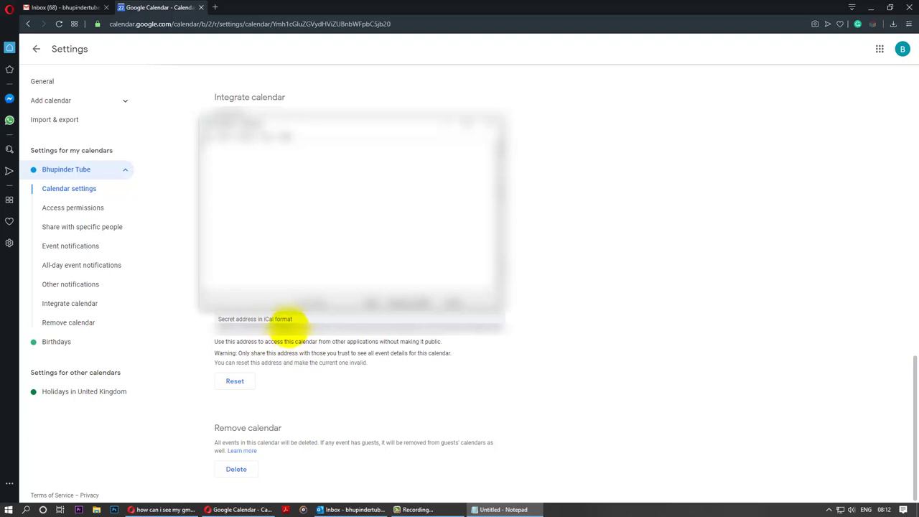
{"action": "left_click", "coordinate": [289, 327]}
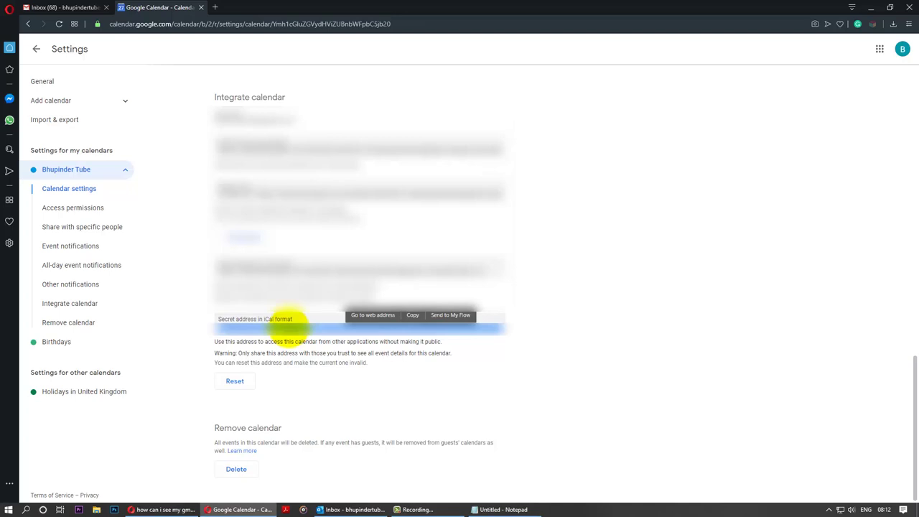
{"action": "left_click", "coordinate": [413, 316]}
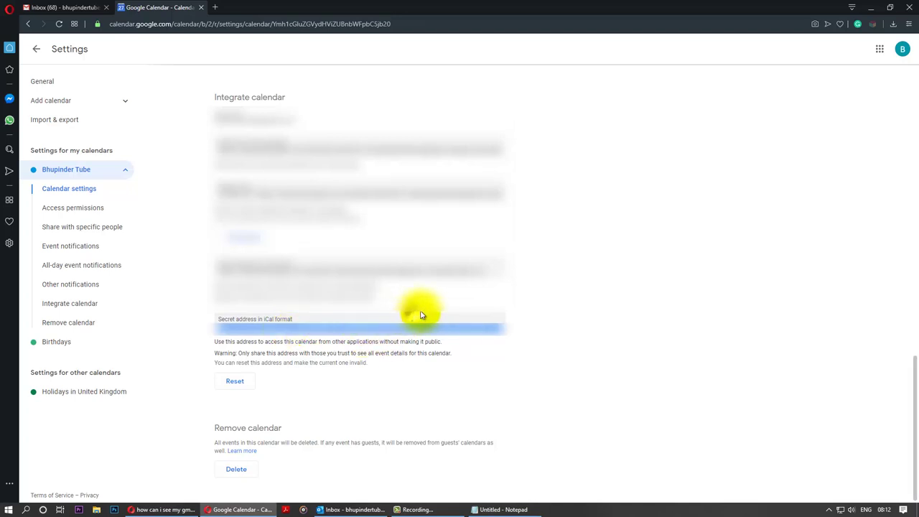
{"action": "left_click", "coordinate": [355, 510]}
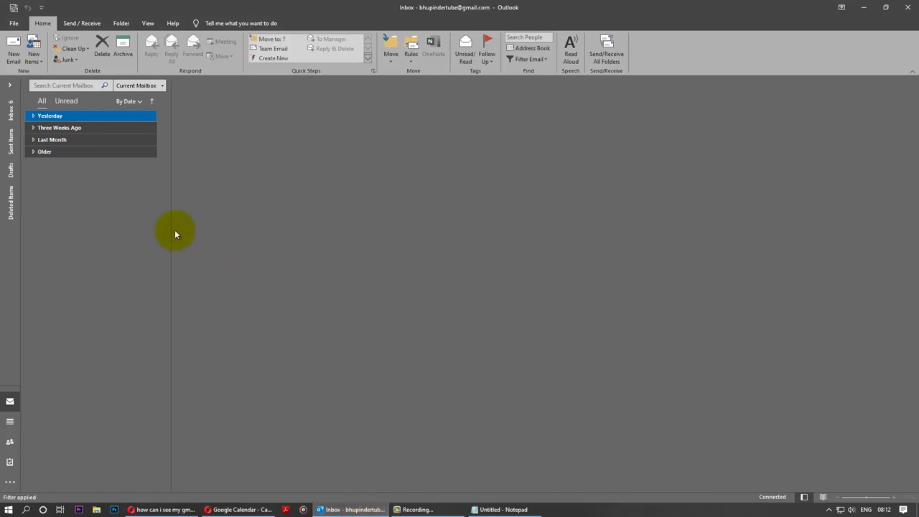
Open Outlook's Account Settings on the still-empty Internet Calendars tab.
{"action": "left_click", "coordinate": [14, 23]}
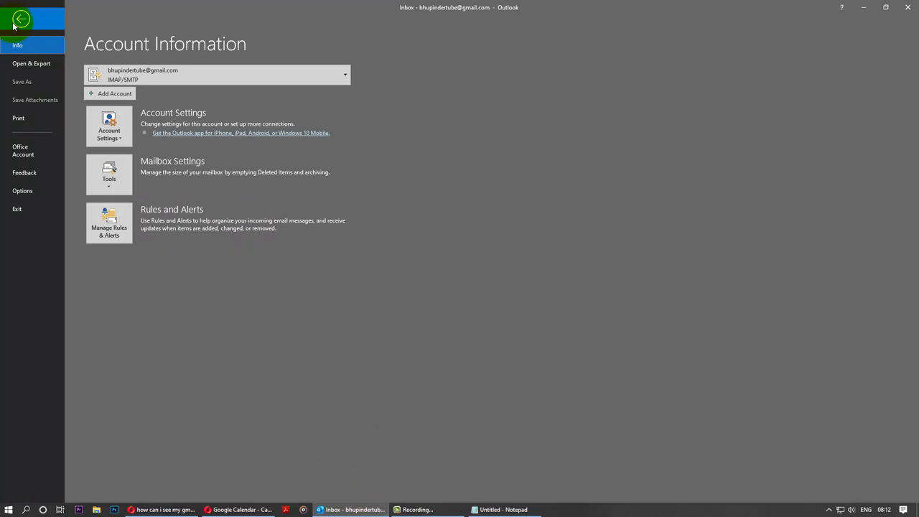
{"action": "left_click", "coordinate": [115, 126]}
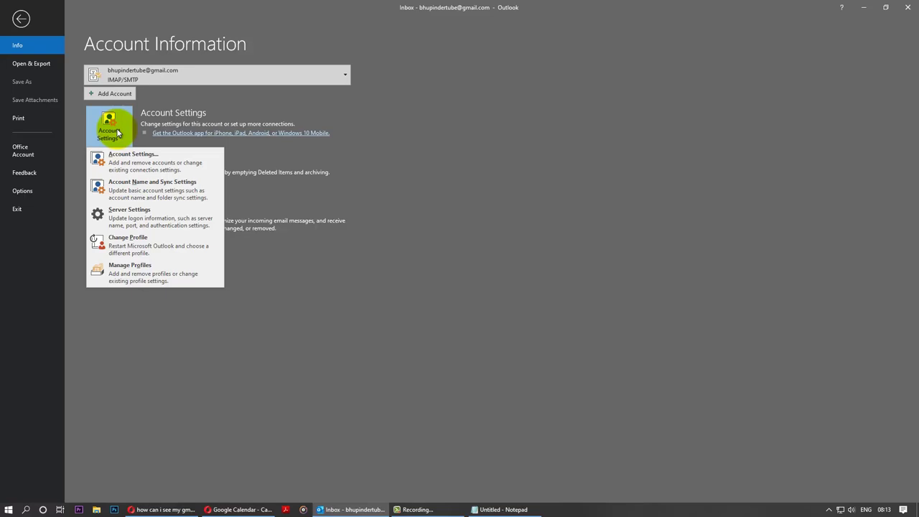
{"action": "left_click", "coordinate": [145, 166]}
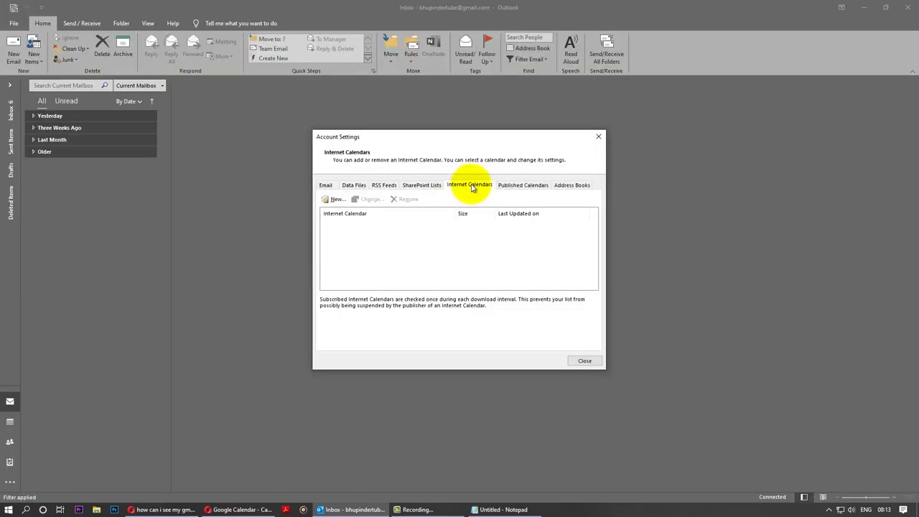
Add a new internet calendar from the pasted Google iCal URL, keeping default subscription options.
{"action": "left_click", "coordinate": [332, 199]}
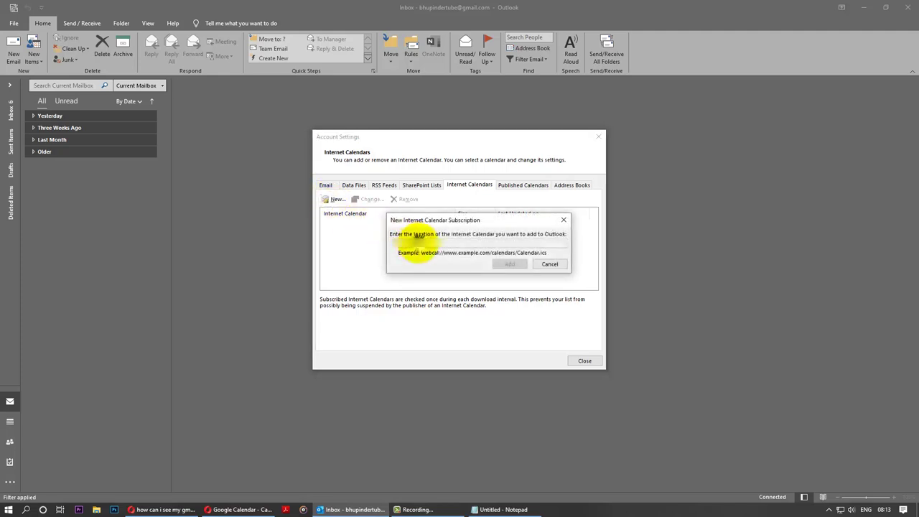
{"action": "key", "text": "ctrl+v"}
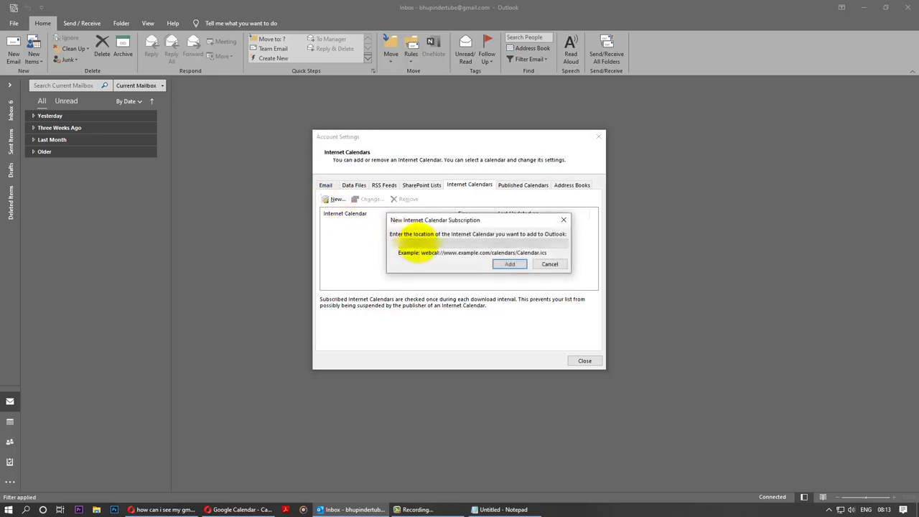
{"action": "left_click", "coordinate": [519, 264]}
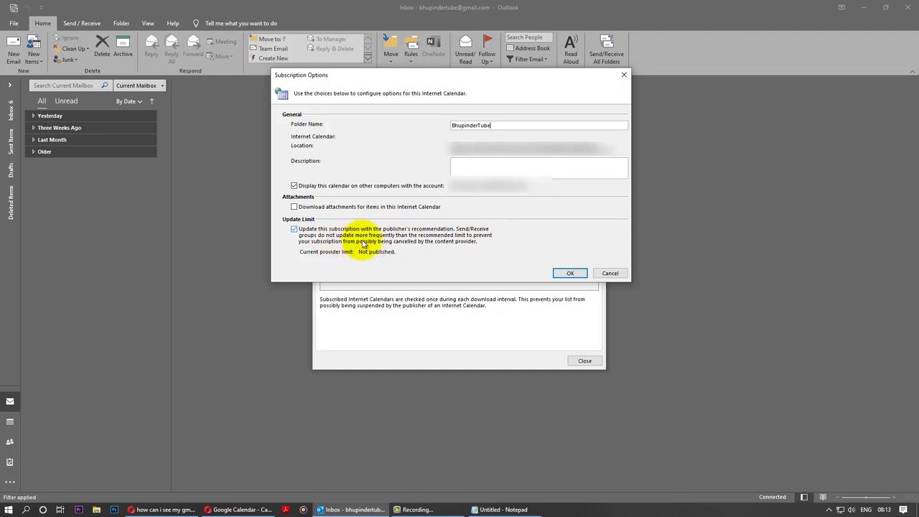
{"action": "left_click", "coordinate": [570, 273]}
Close Account Settings and show the subscribed BhupinderTube calendar beside the default March 2020 calendar.
{"action": "left_click", "coordinate": [586, 361]}
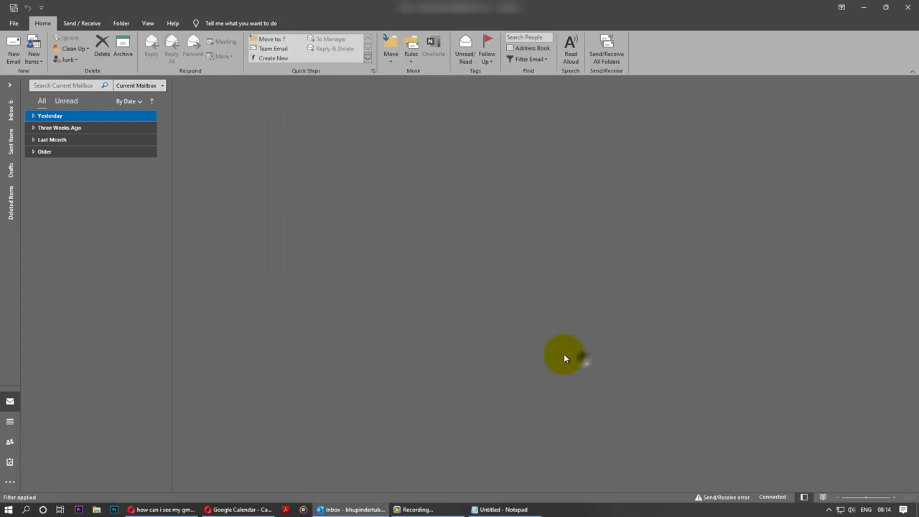
{"action": "left_click", "coordinate": [10, 422]}
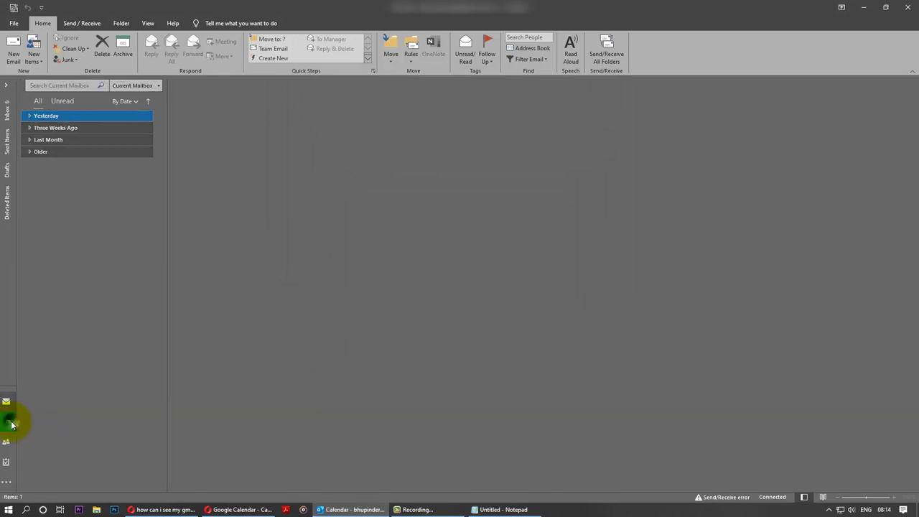
{"action": "left_click", "coordinate": [10, 85]}
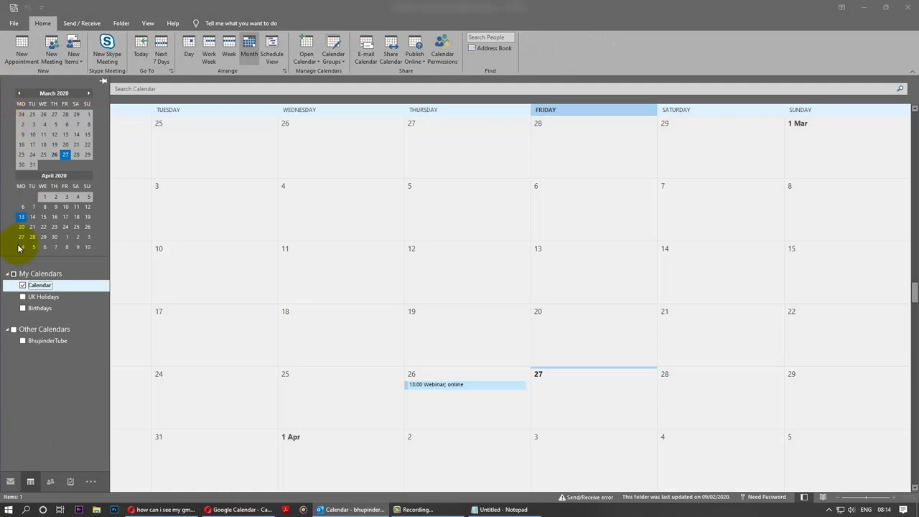
{"action": "left_click", "coordinate": [54, 342]}
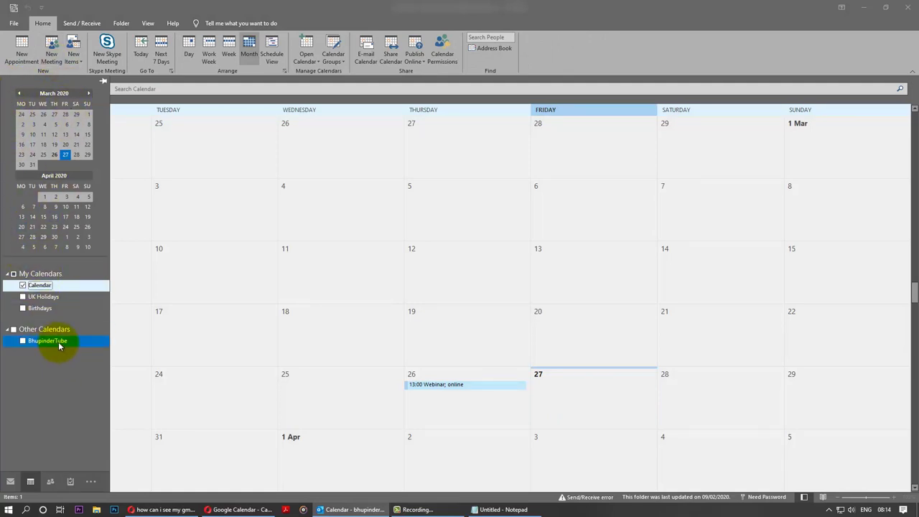
{"action": "left_click", "coordinate": [58, 342]}
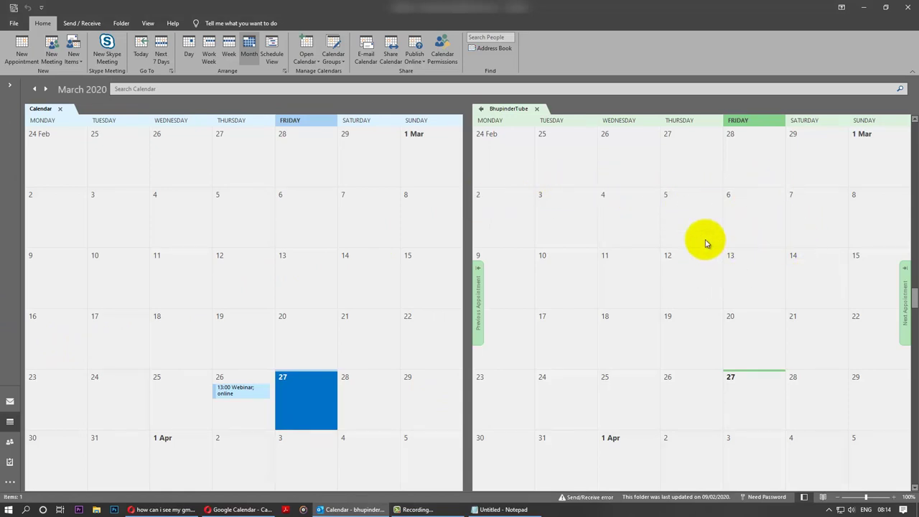
{"action": "key", "text": "alt+Tab"}
Save a 'Test' event on Friday 27 March, 12:30–1:30pm, in Google Calendar.
{"action": "left_click", "coordinate": [729, 238]}
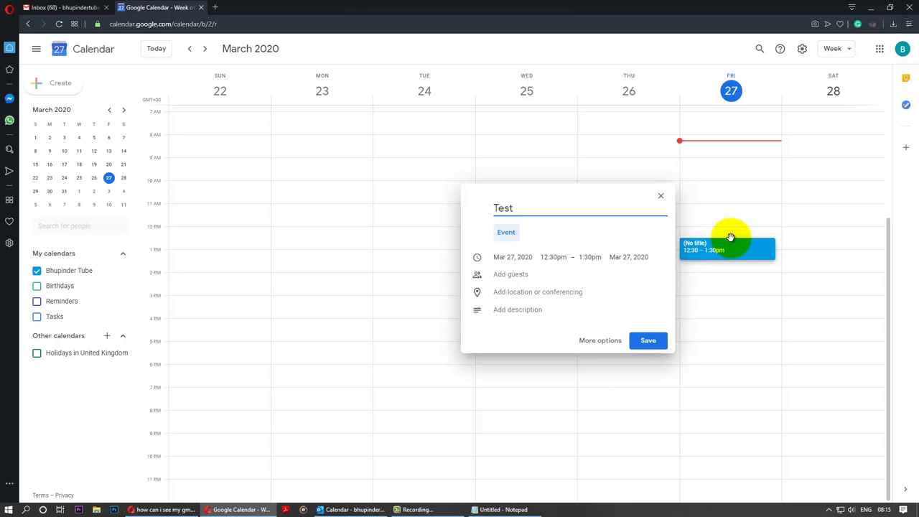
{"action": "left_click", "coordinate": [649, 340]}
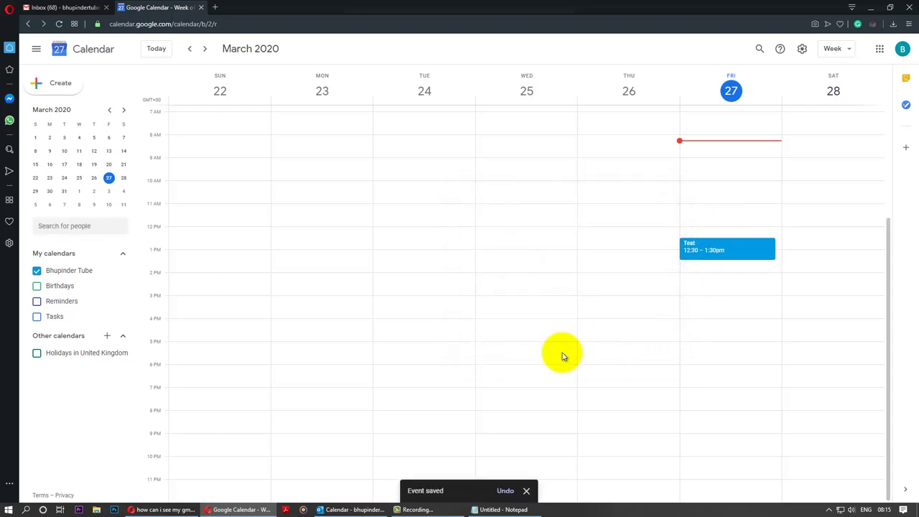
{"action": "left_click", "coordinate": [347, 510]}
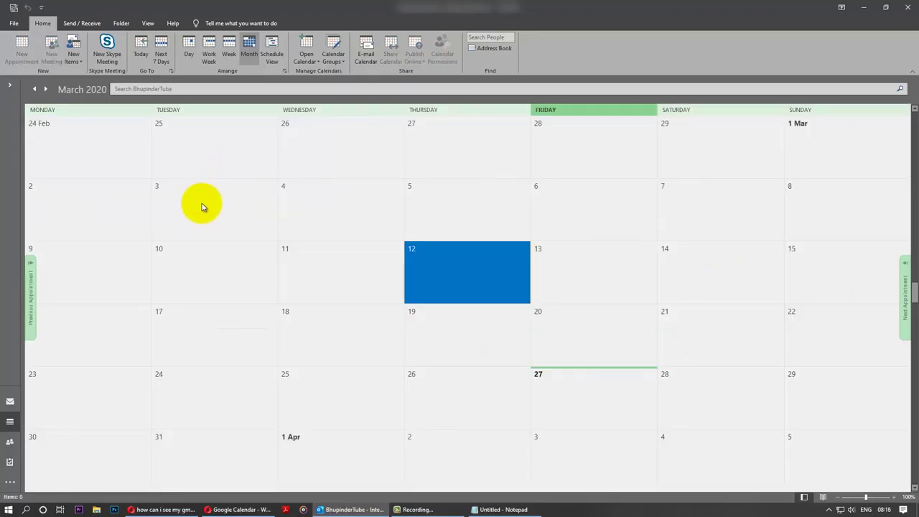
View BhupinderTube alone and run Send/Receive All Folders to pull in the Test event.
{"action": "left_click", "coordinate": [75, 24]}
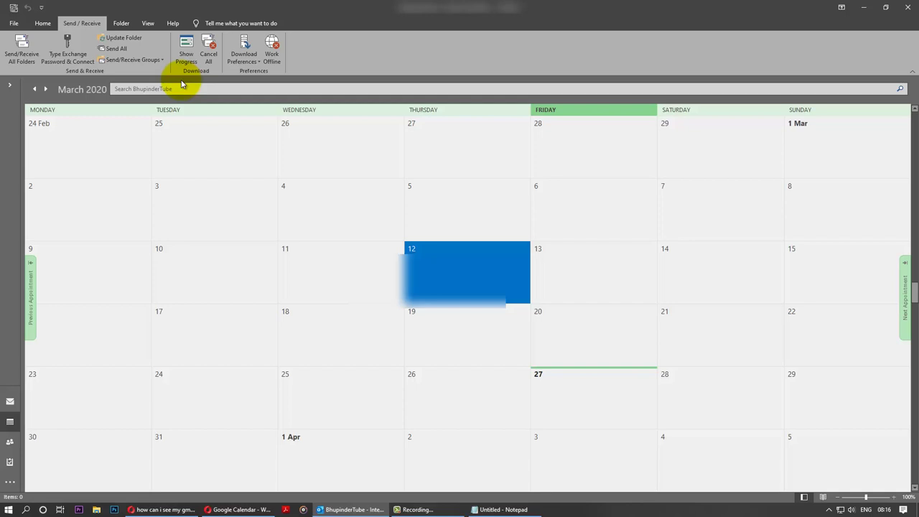
{"action": "left_click", "coordinate": [22, 44]}
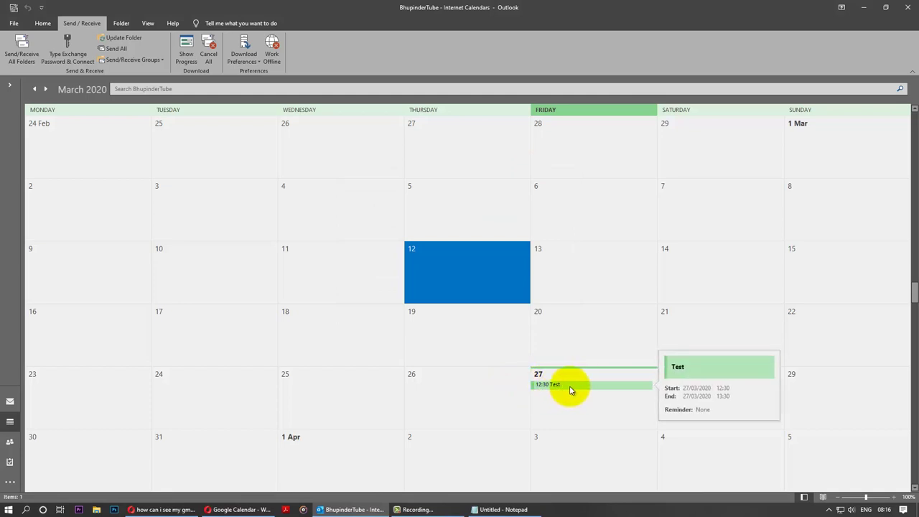
{"action": "left_click", "coordinate": [584, 400]}
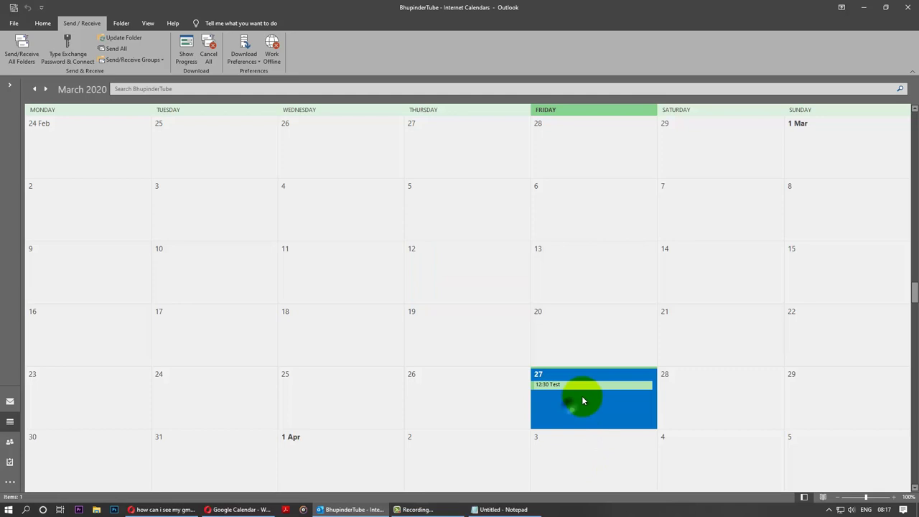
{"action": "left_click", "coordinate": [697, 400]}
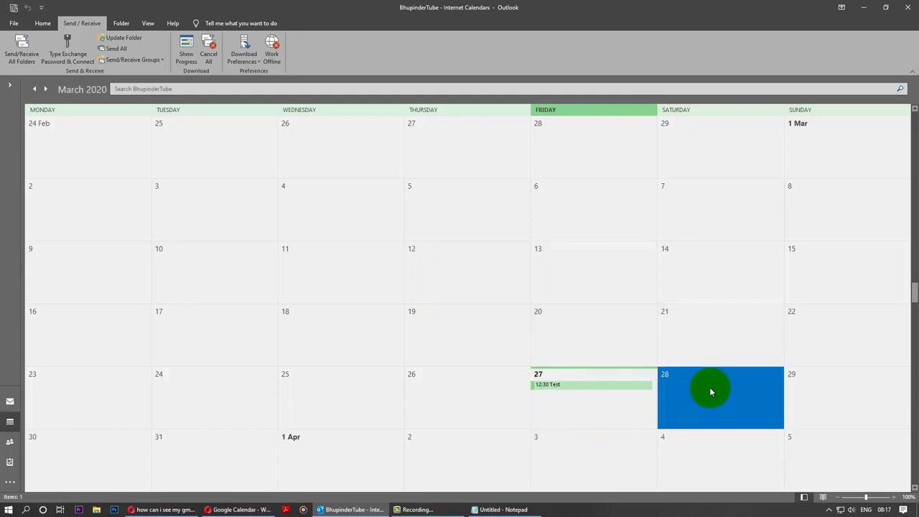
{"action": "double_click", "coordinate": [712, 391]}
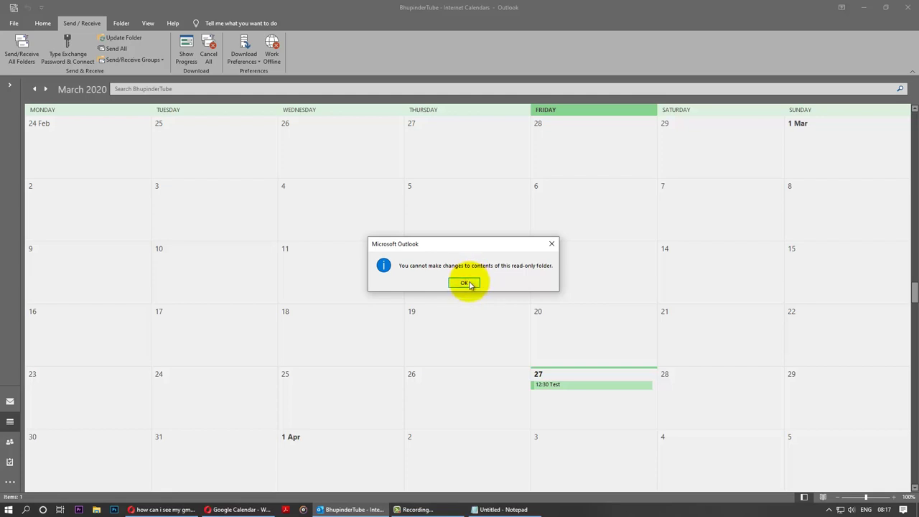
{"action": "left_click", "coordinate": [465, 283]}
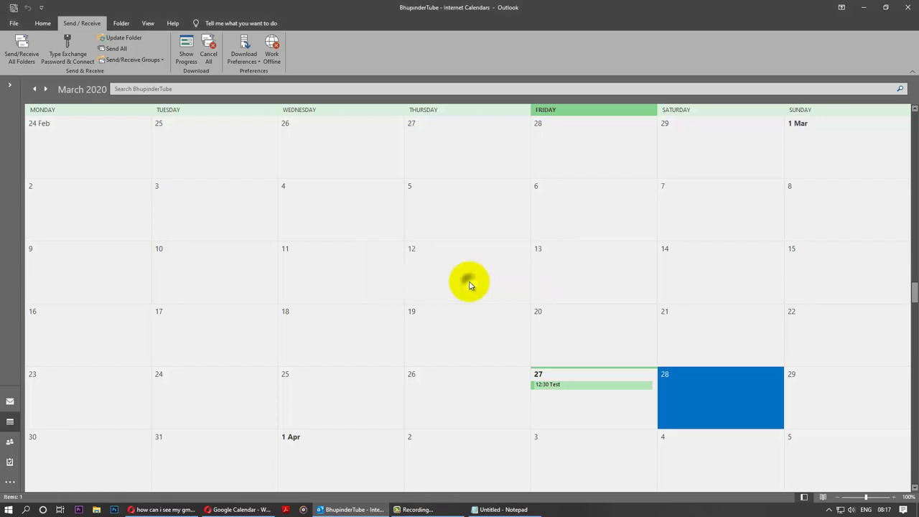